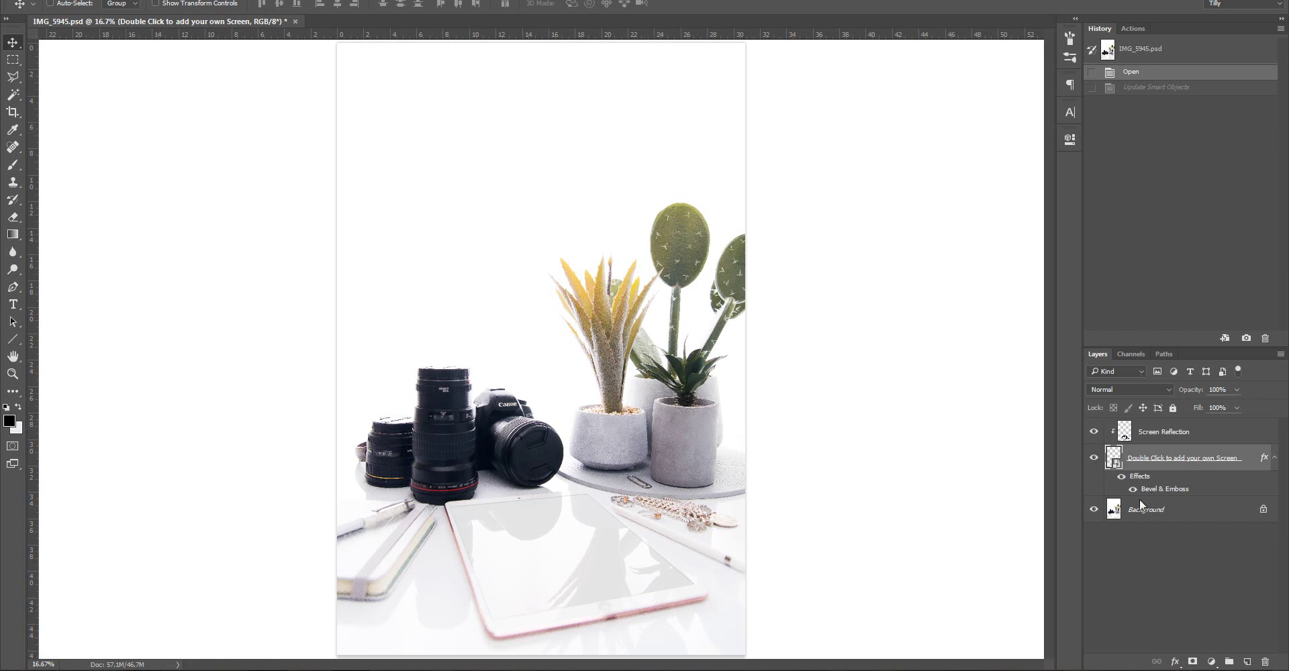
left_click(1095, 433)
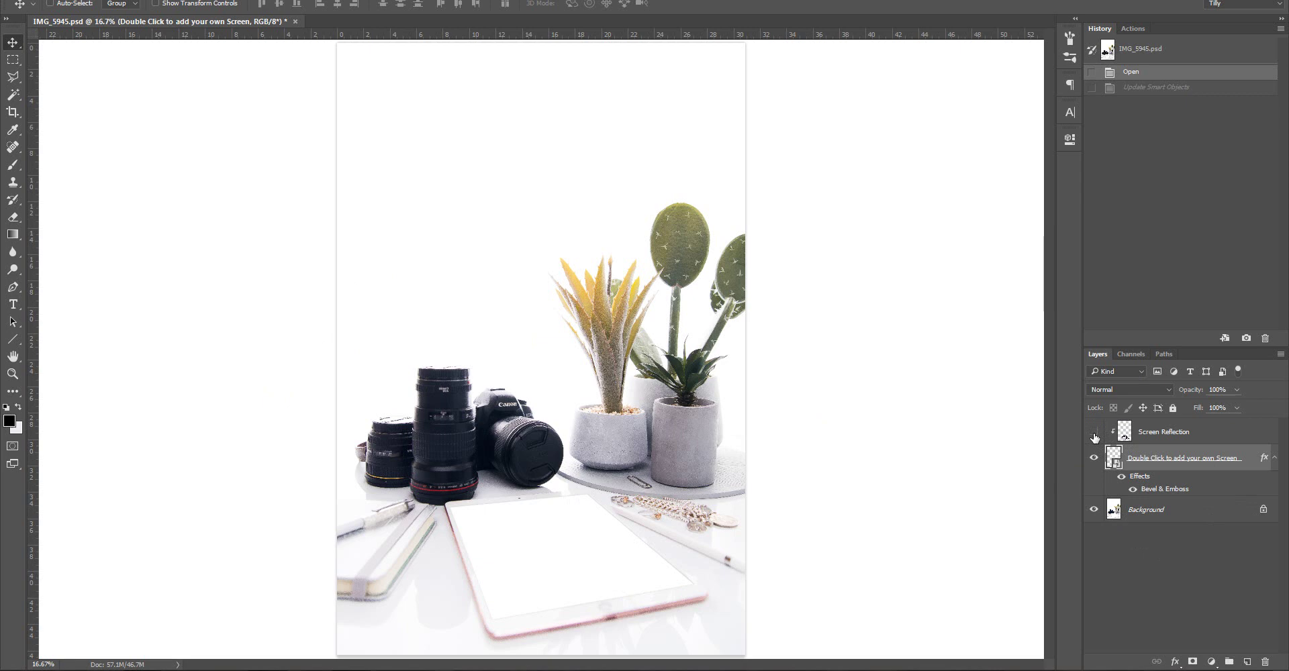
left_click(1094, 432)
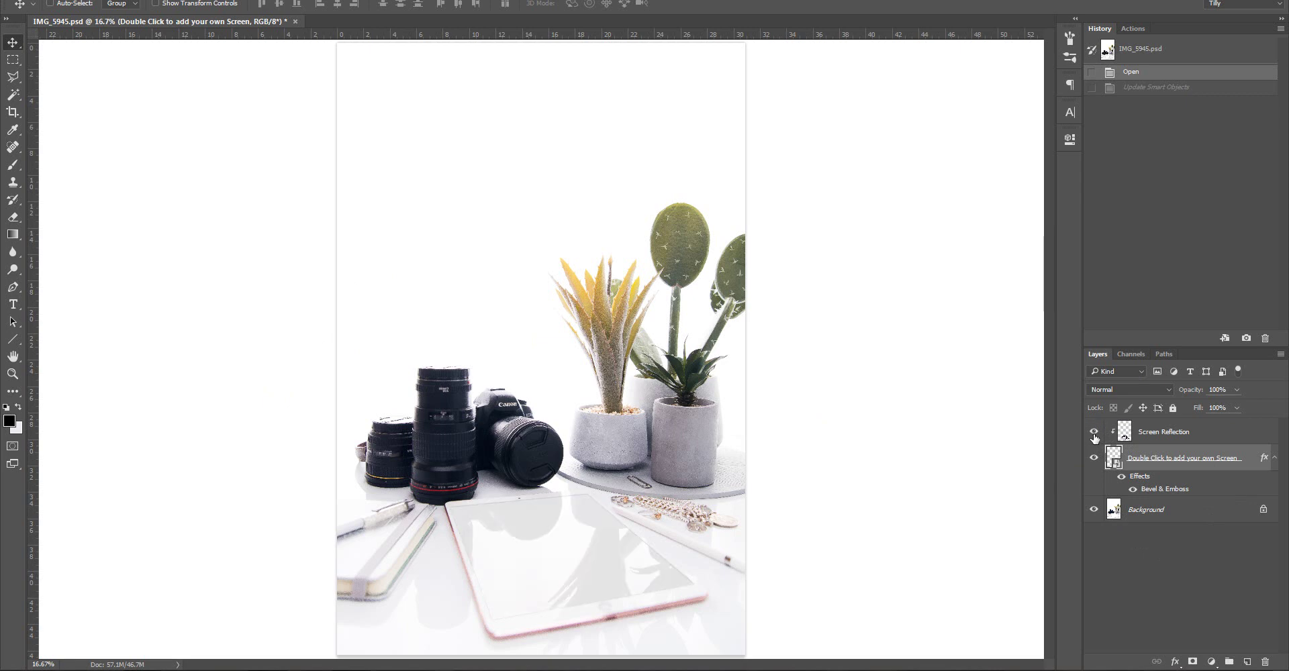
left_click(1094, 433)
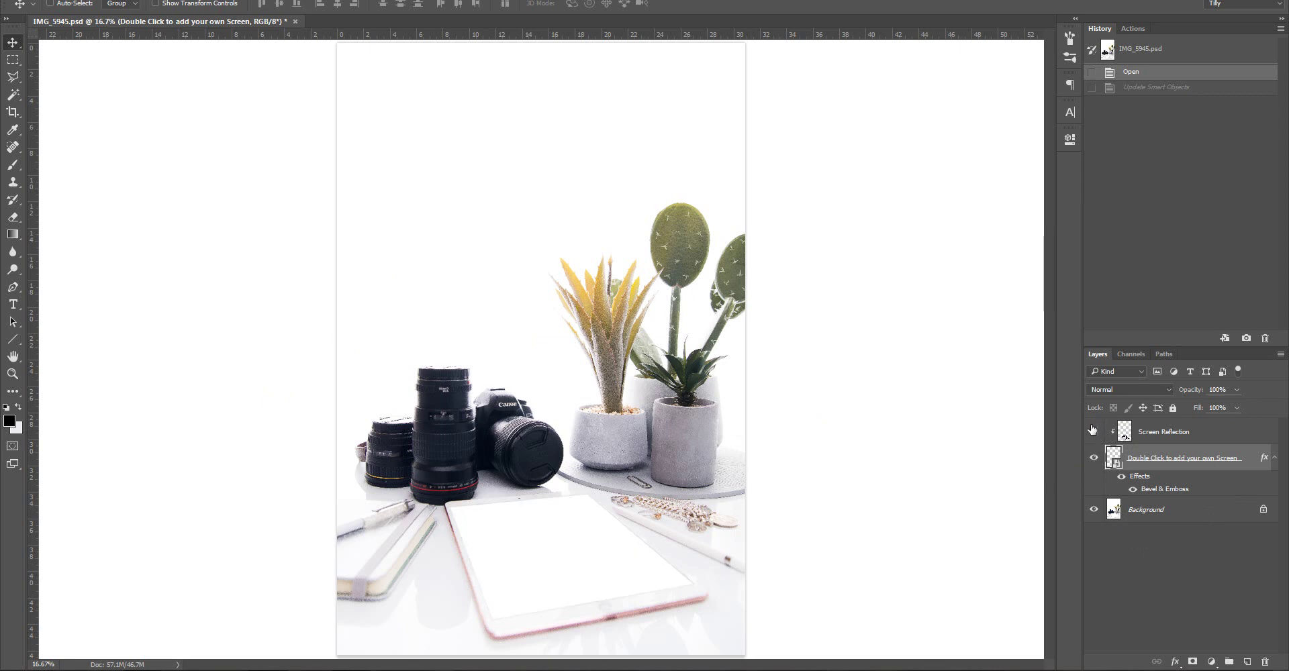
left_click(1094, 433)
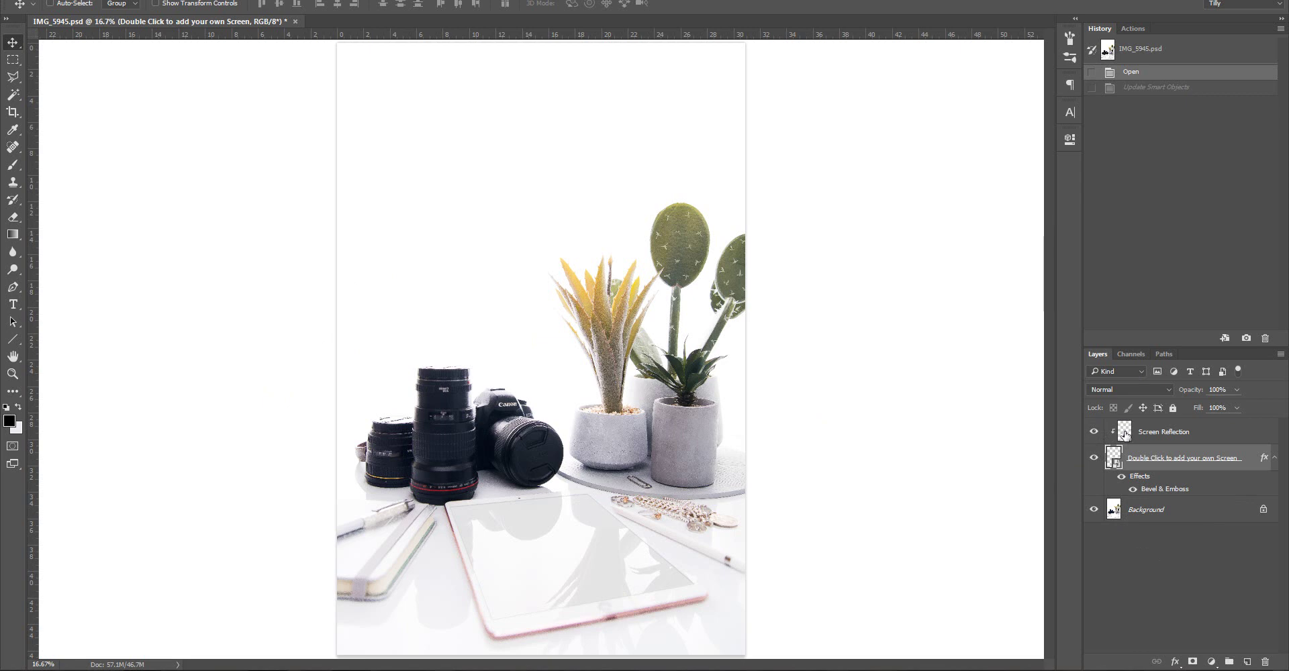
left_click(1124, 435)
left_click(1094, 433)
left_click(1094, 433)
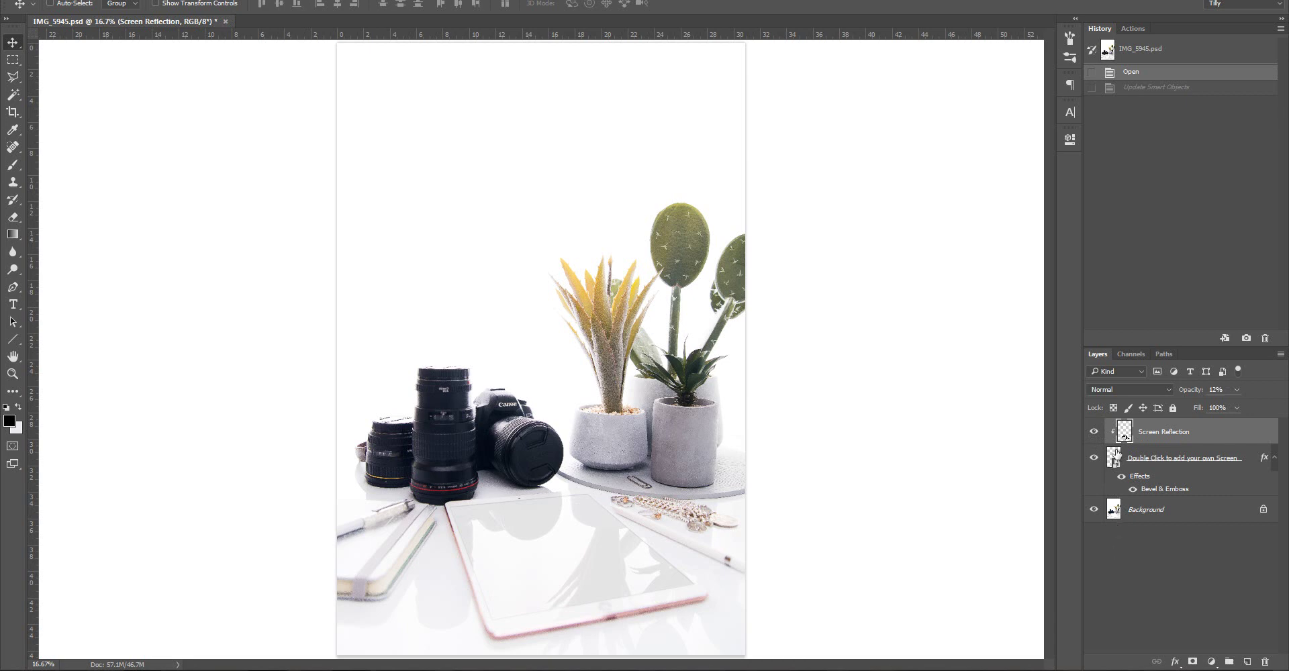
left_click(1119, 461)
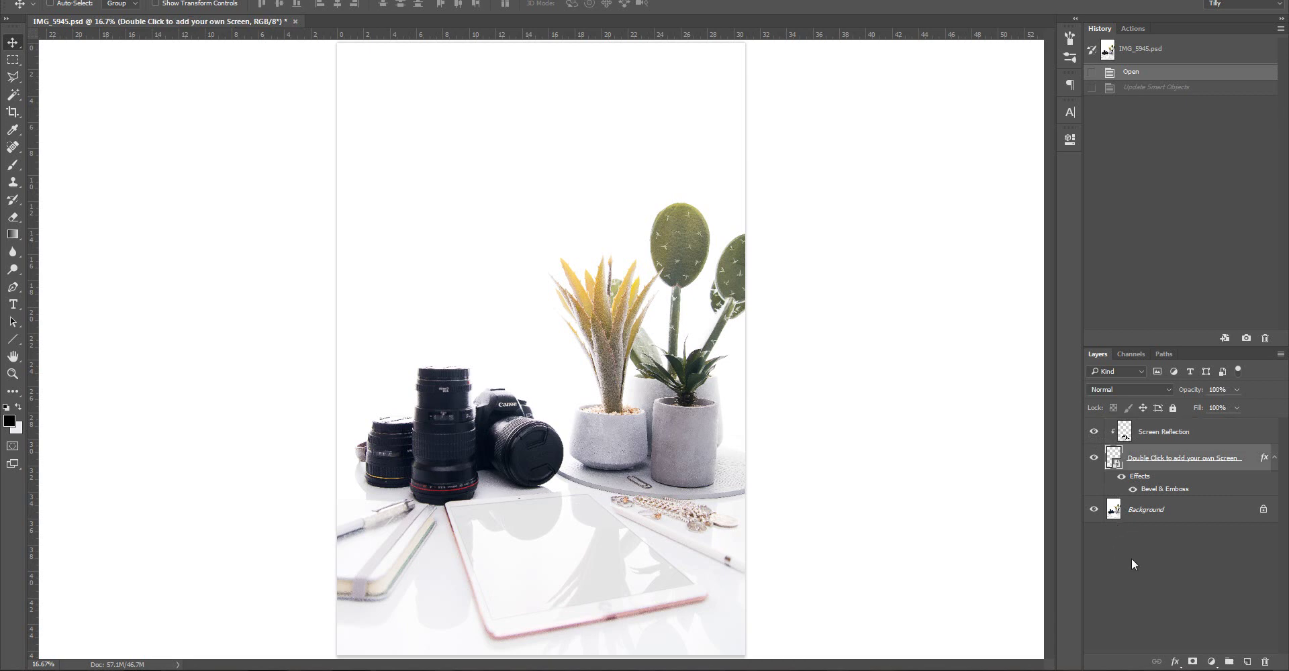
Open the screen smart object Layer 11.psb in its own tab, ready for adding text
double_click(1115, 461)
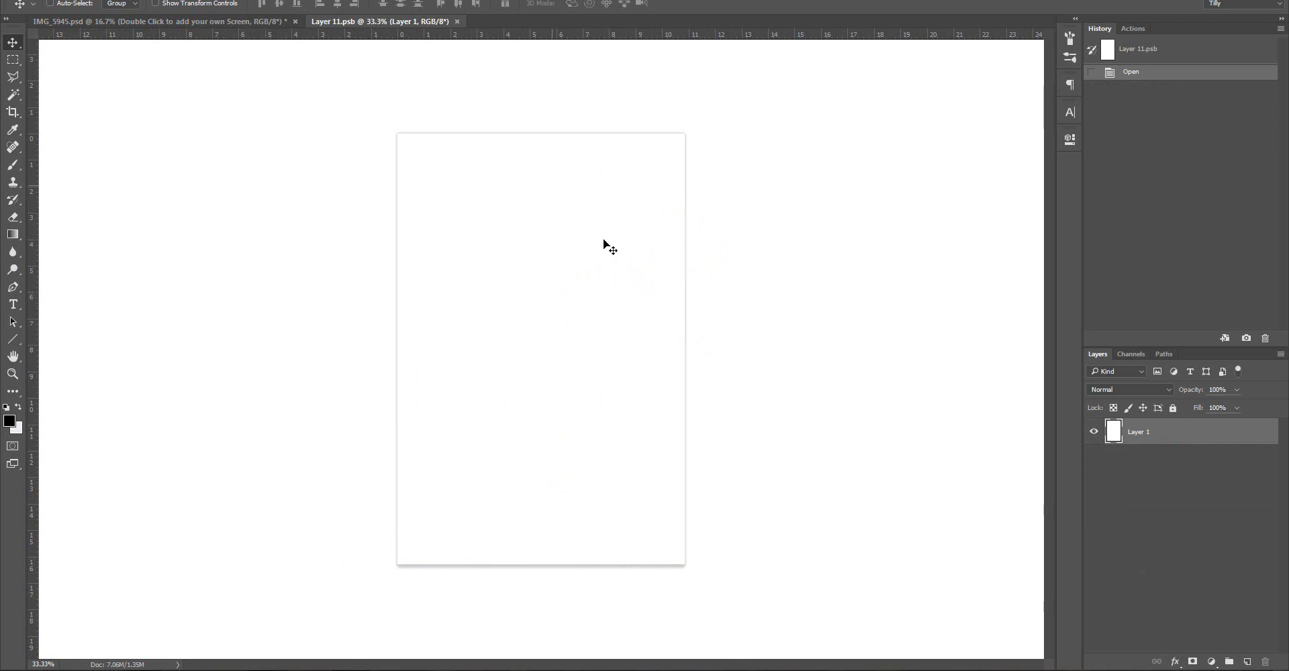
left_click(259, 29)
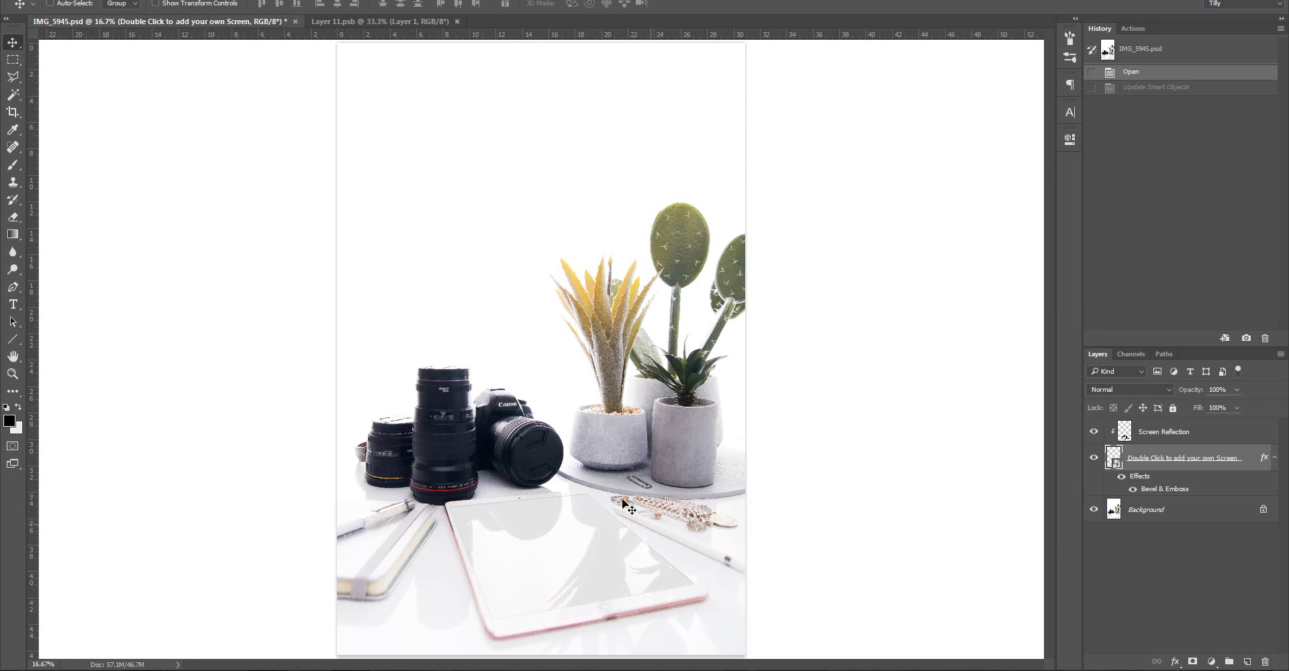
left_click(403, 22)
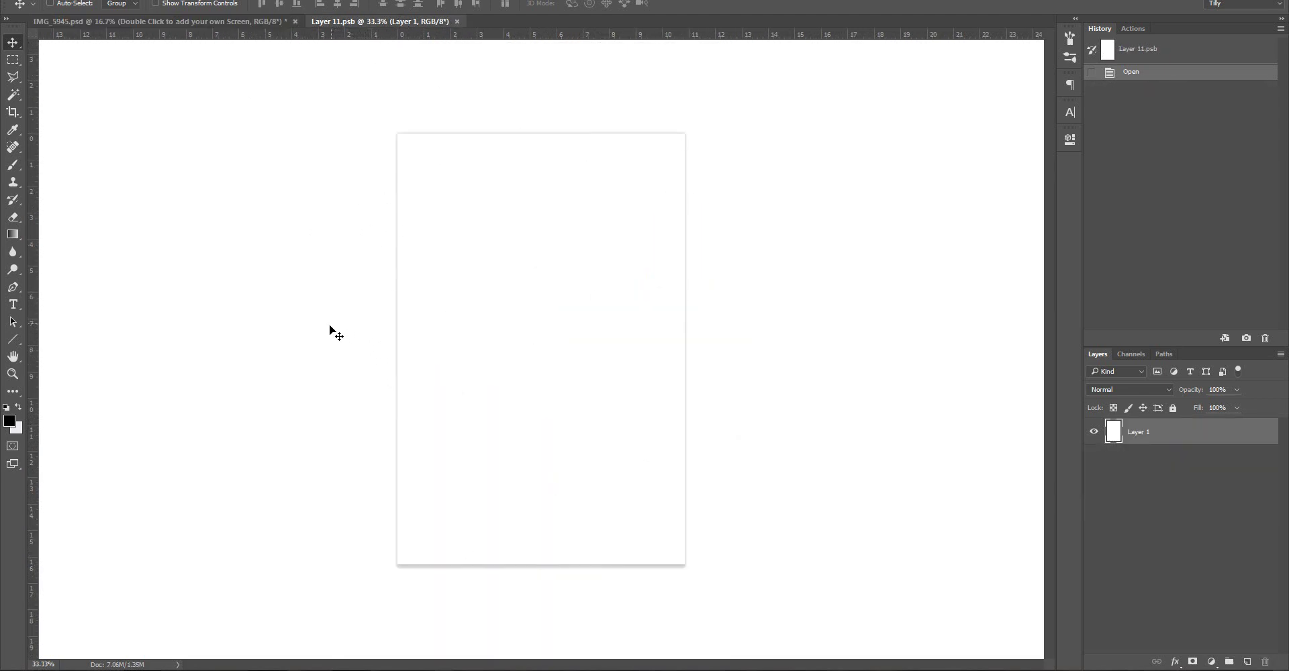
left_click(13, 305)
Draw a paragraph text box across the page and type 'DON'T JUST SETTLE WITH' / 'WHERE'
left_click_drag(408, 141, 676, 554)
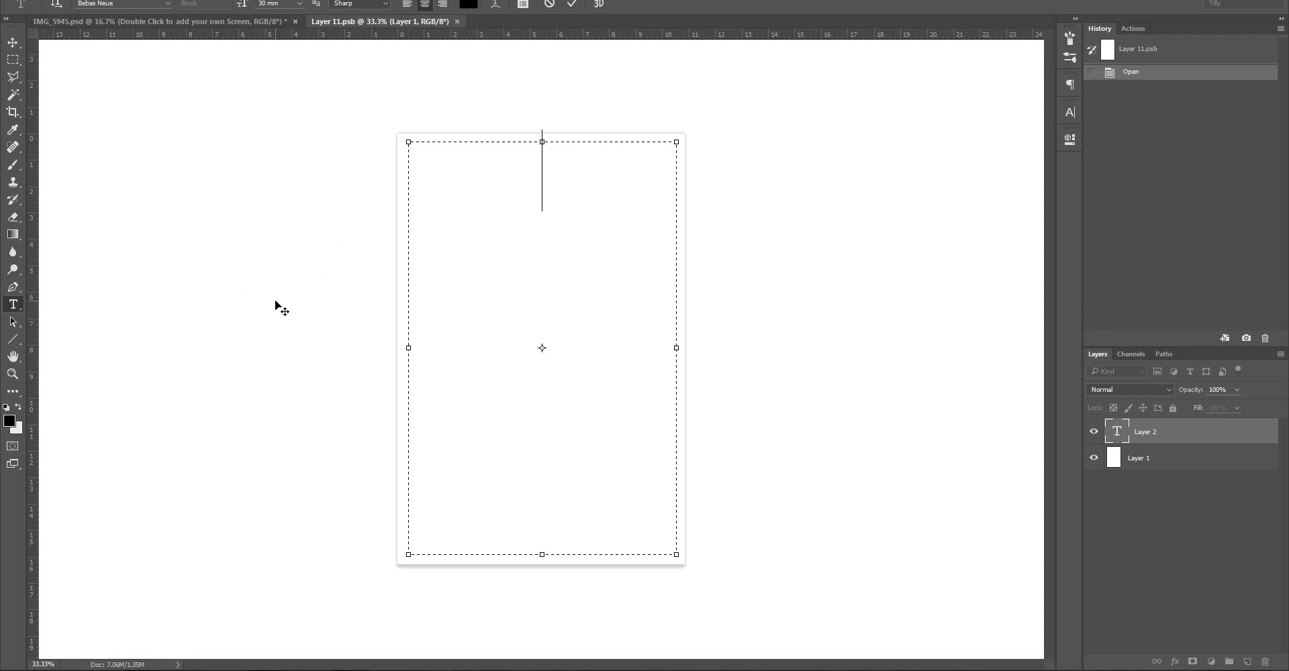
type("D")
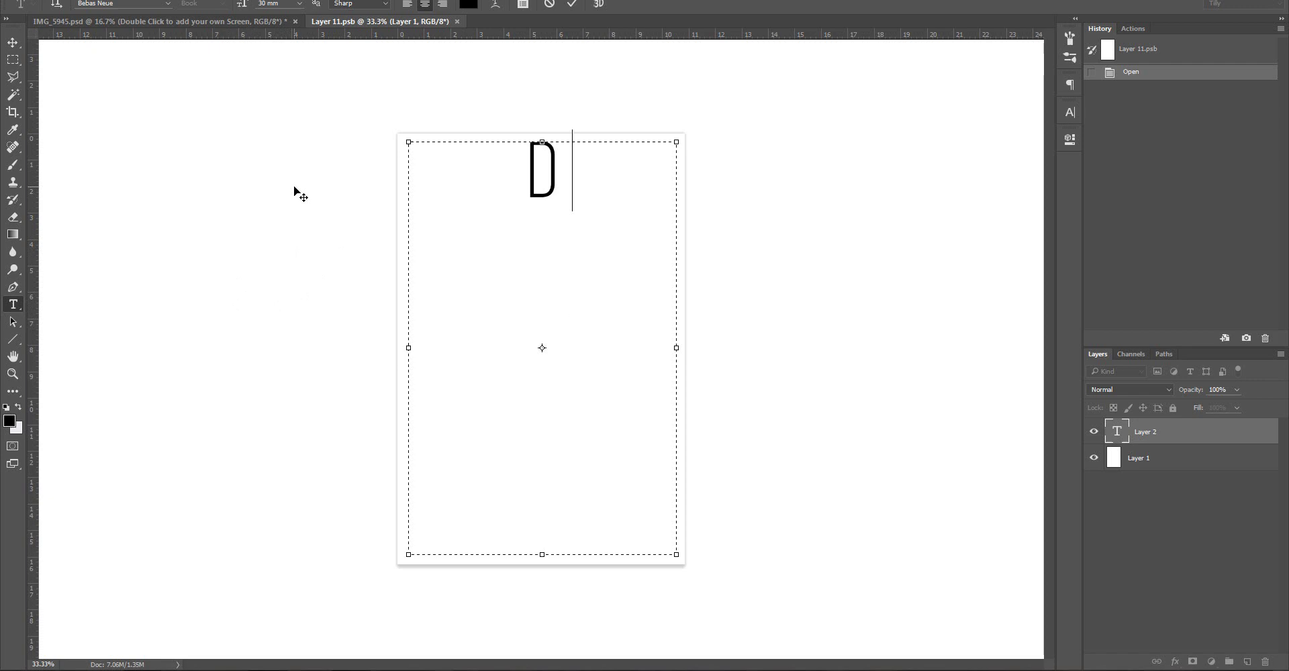
type("ON'T JUST SETTLE ")
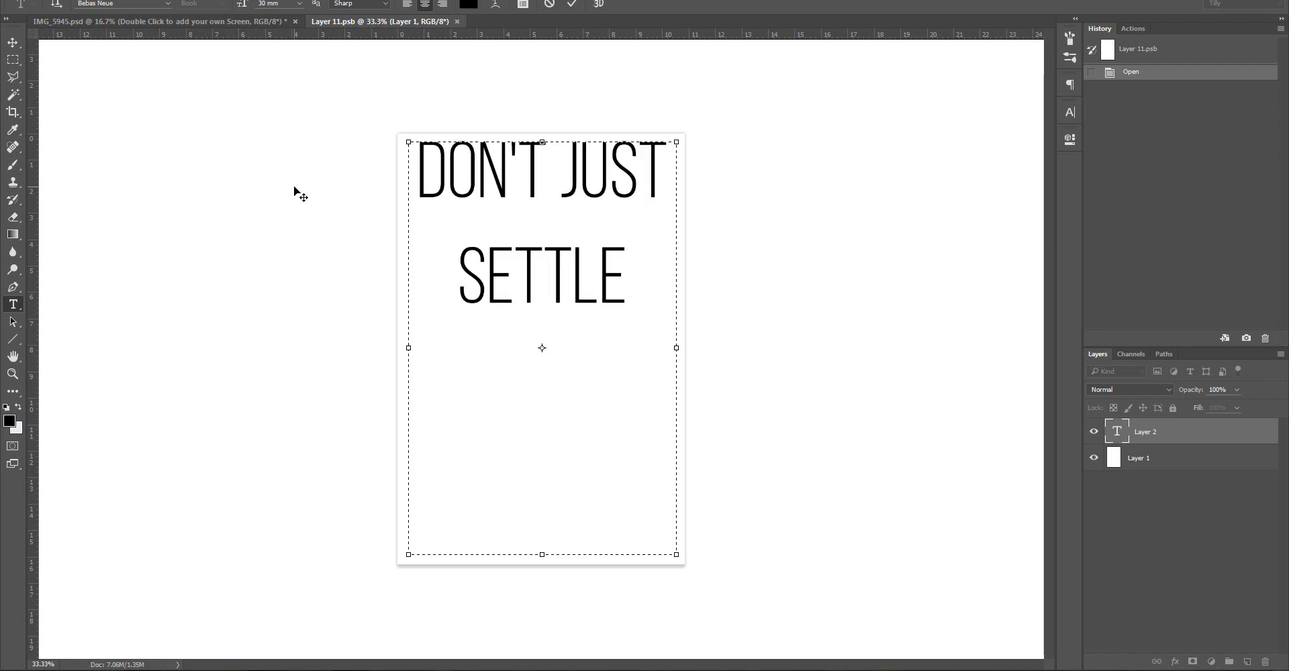
type("WITH")
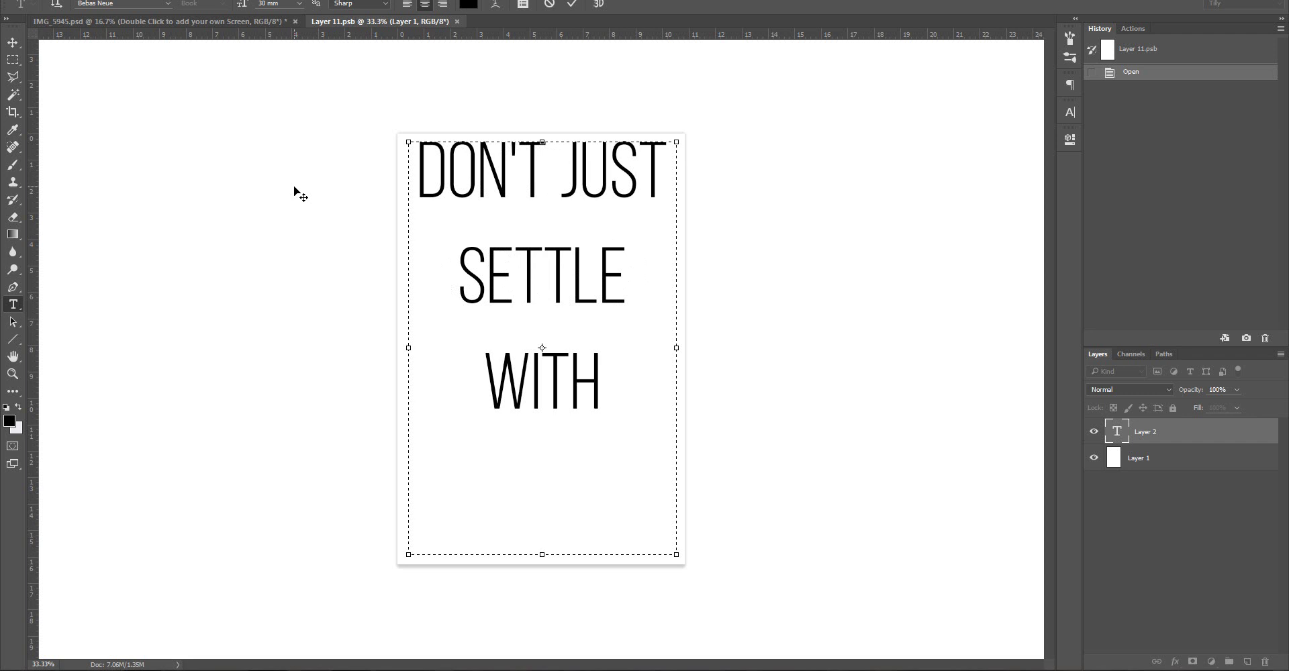
key("Return")
type("WHERE")
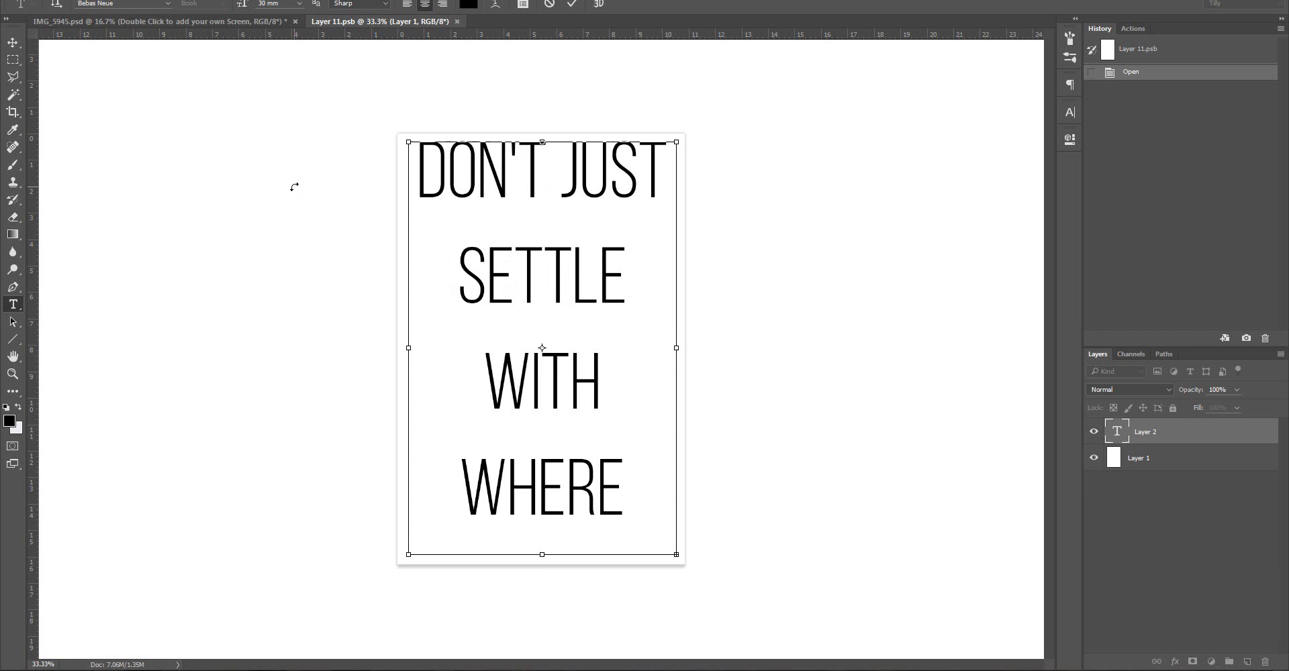
Set the quote text to 10 mm with Auto line spacing and commit it
key("ctrl+1")
key("ctrl+a")
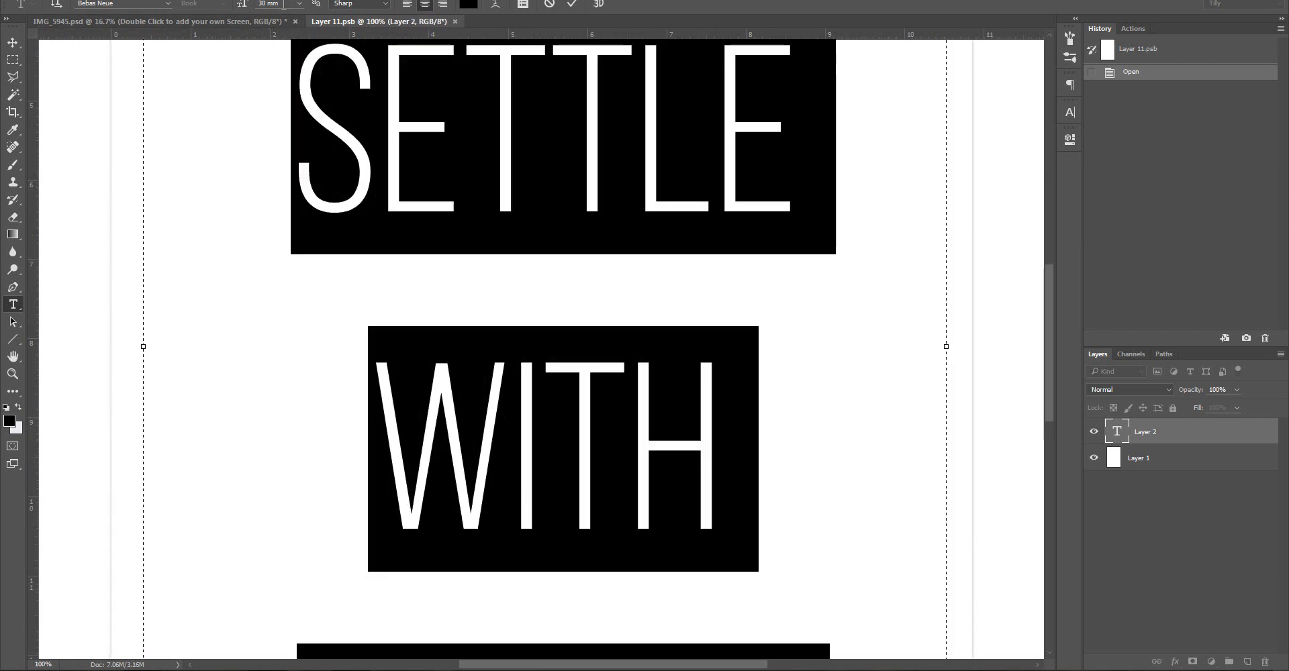
left_click(299, 4)
left_click(295, 174)
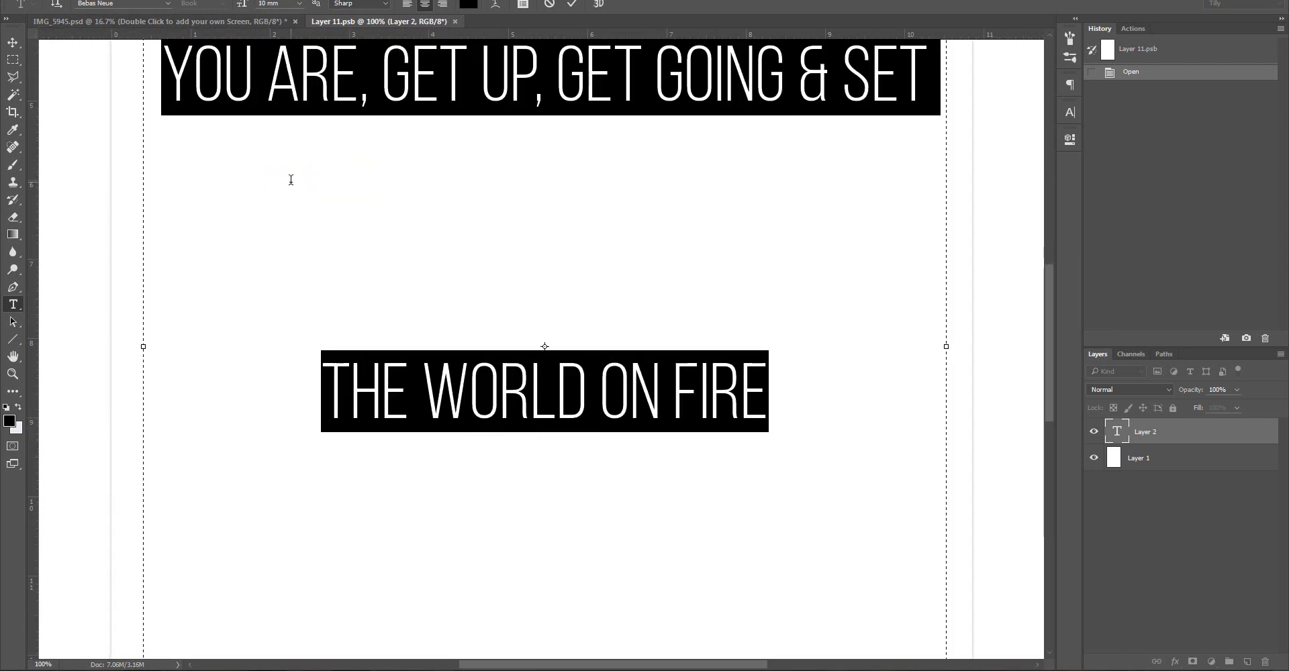
left_click(1070, 112)
left_click(1046, 140)
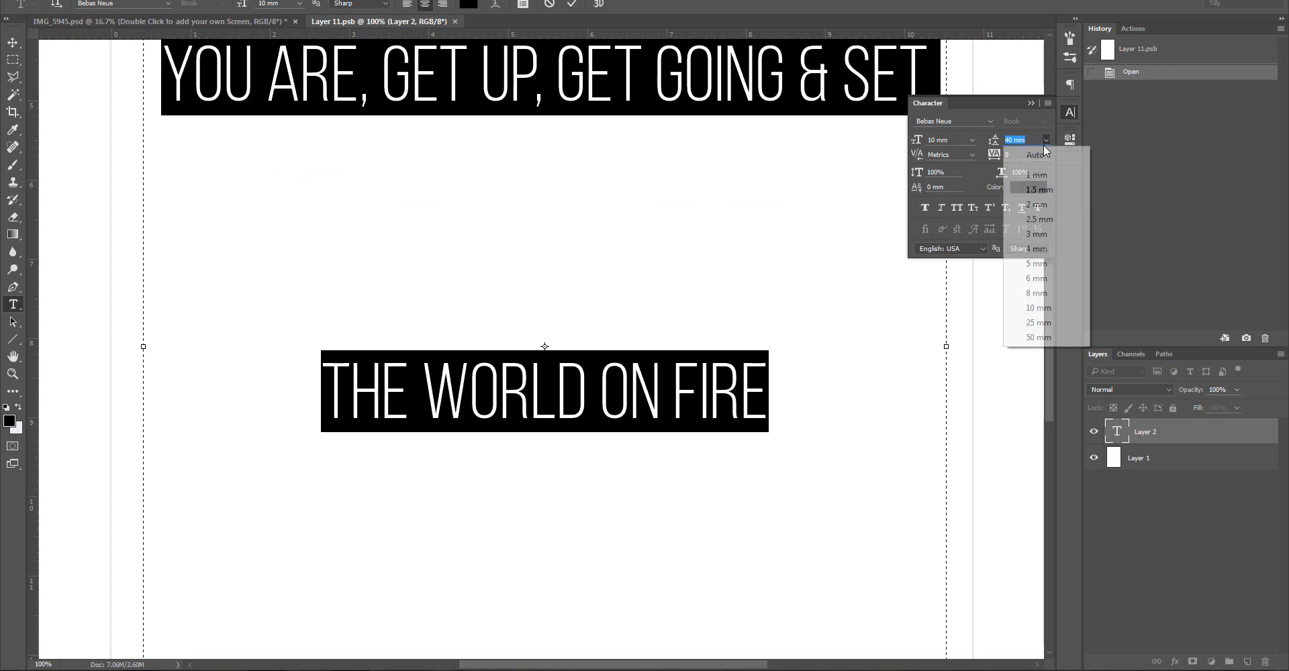
left_click(1035, 155)
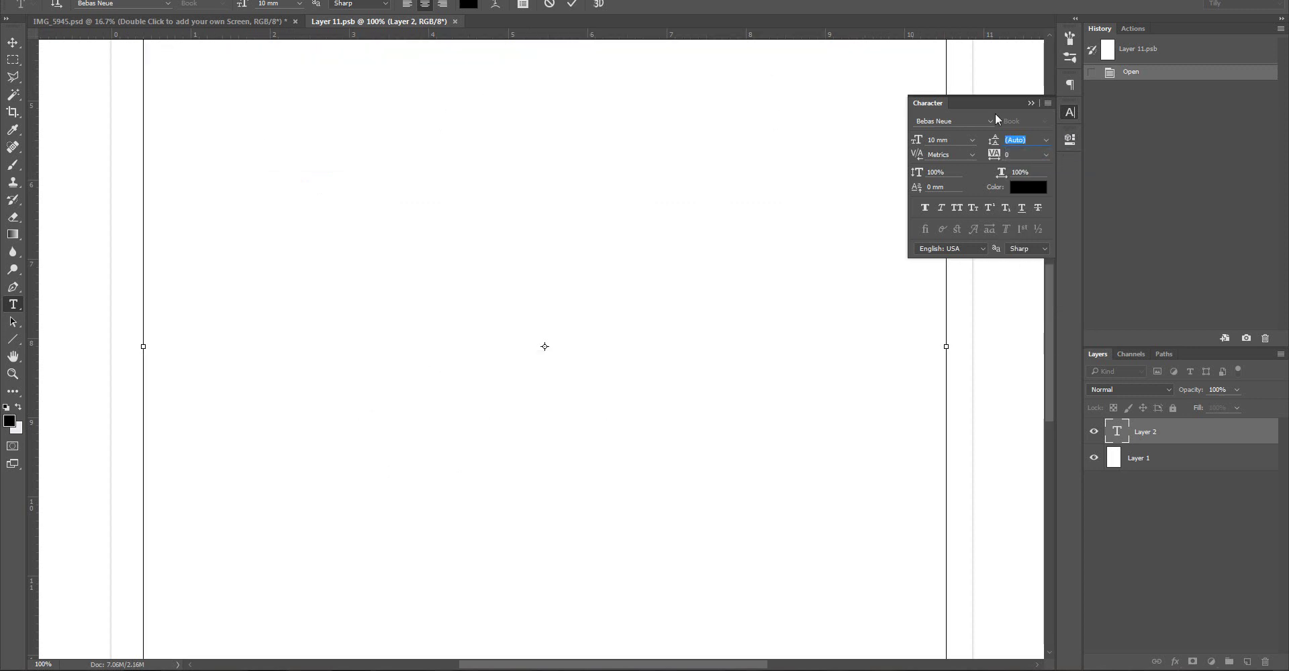
left_click(1070, 112)
left_click(1110, 426)
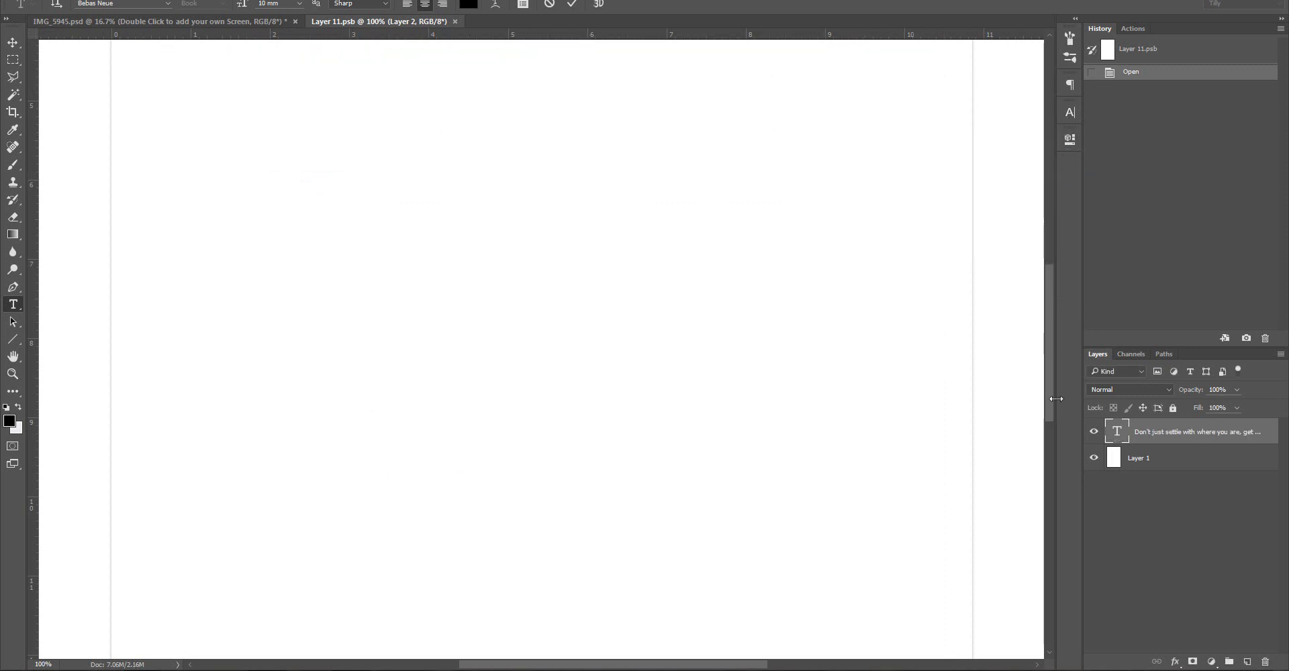
key("ctrl+minus")
key("ctrl+minus")
key("ctrl+minus")
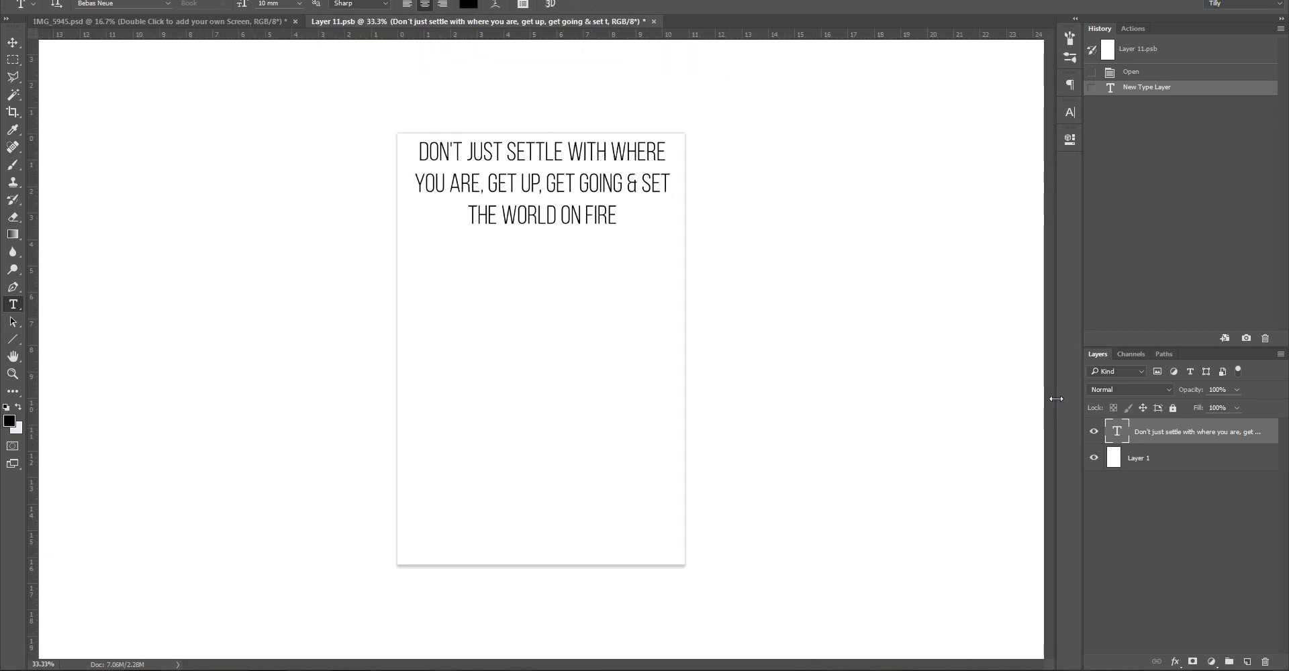
Resize the quote to 20 mm and move it slightly lower to centre it on the page
double_click(1116, 432)
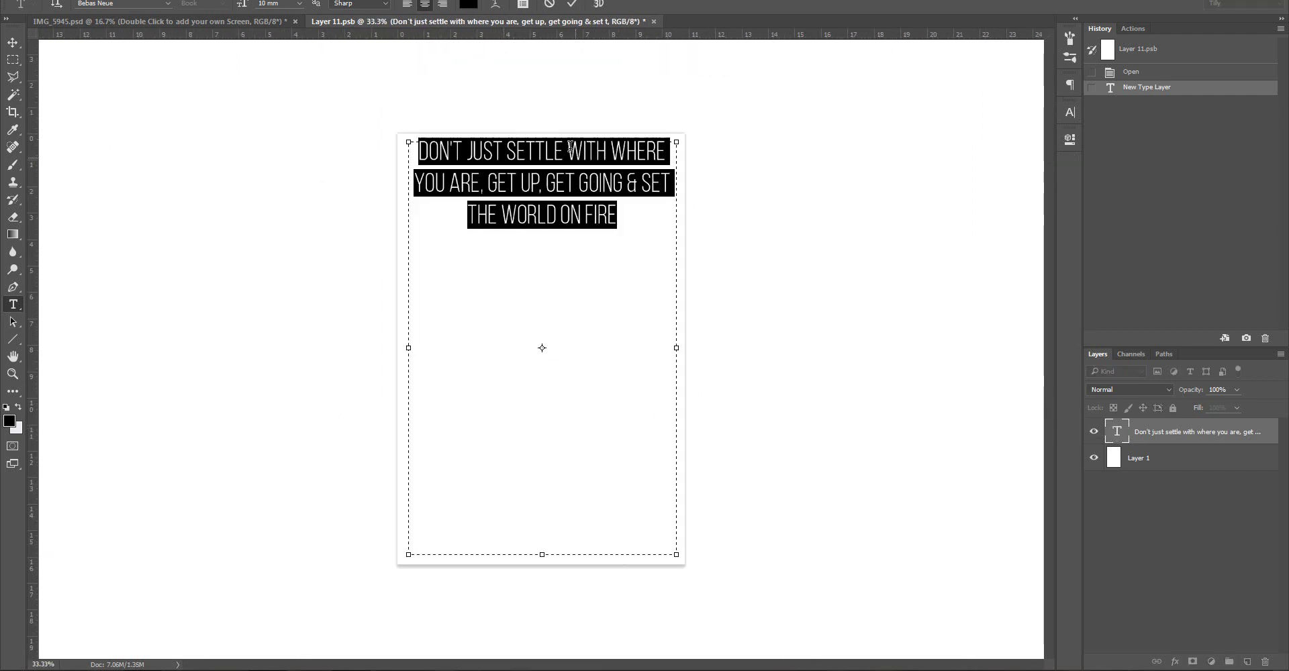
type("25")
key("Return")
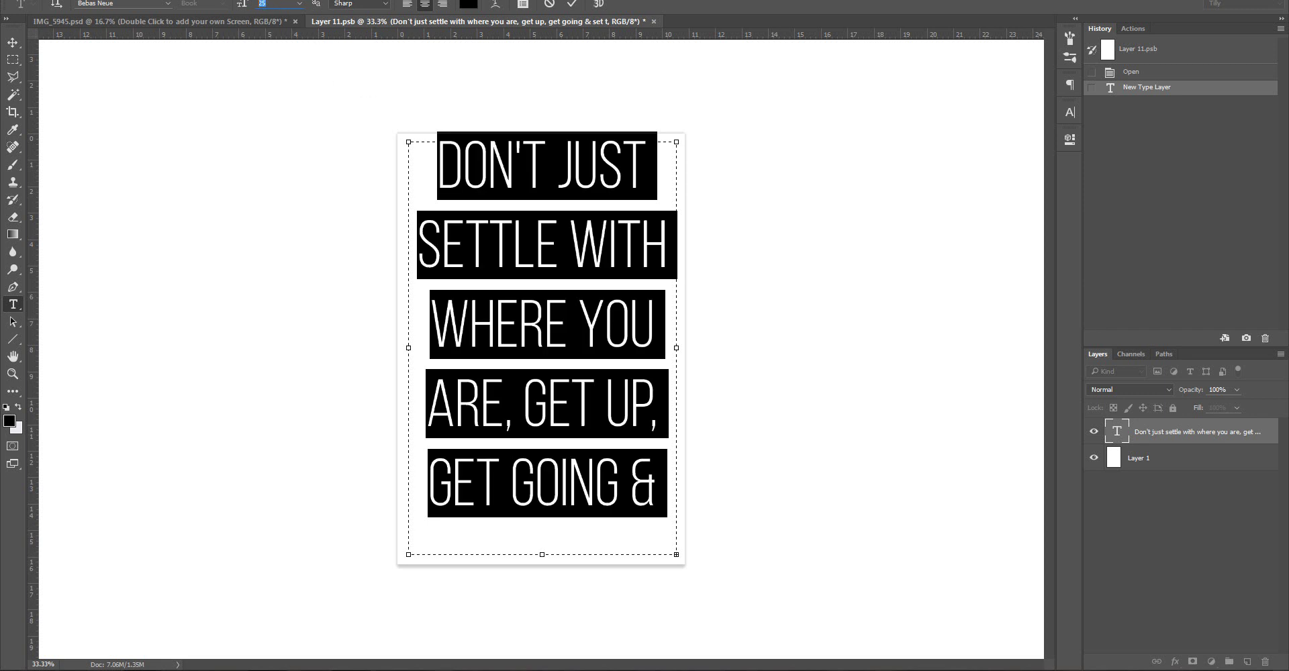
type("20")
key("Return")
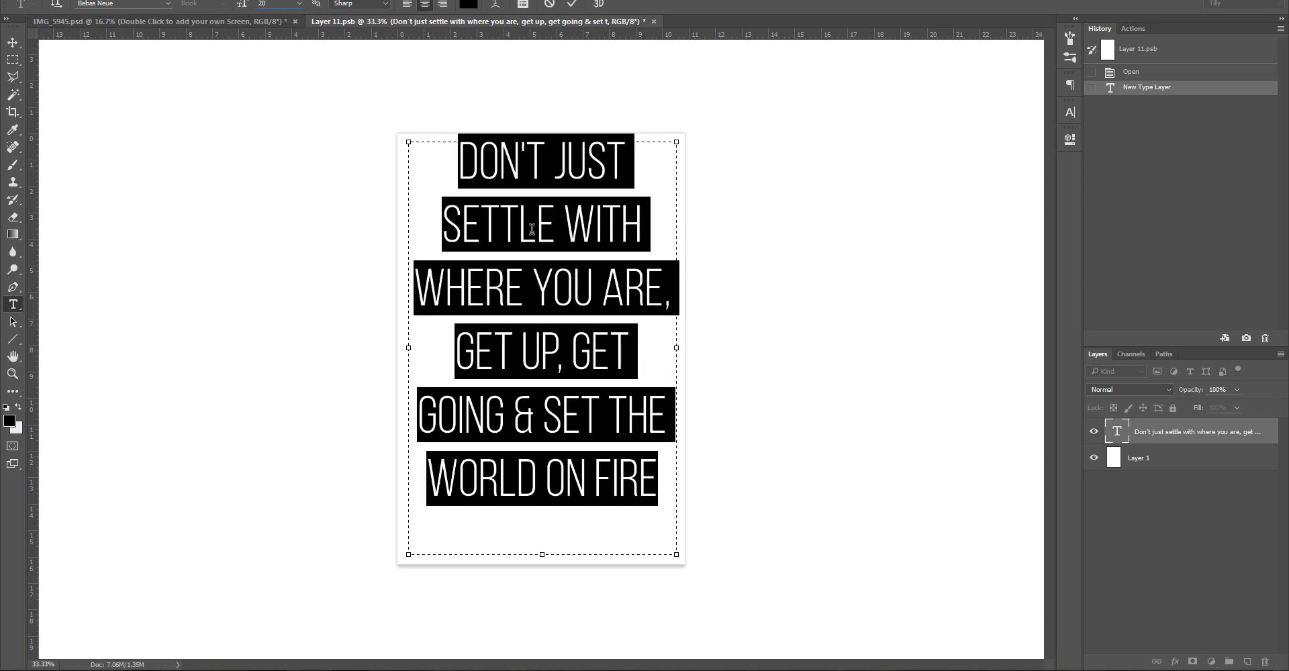
left_click(1114, 433)
key("v")
left_click_drag(537, 337, 536, 360)
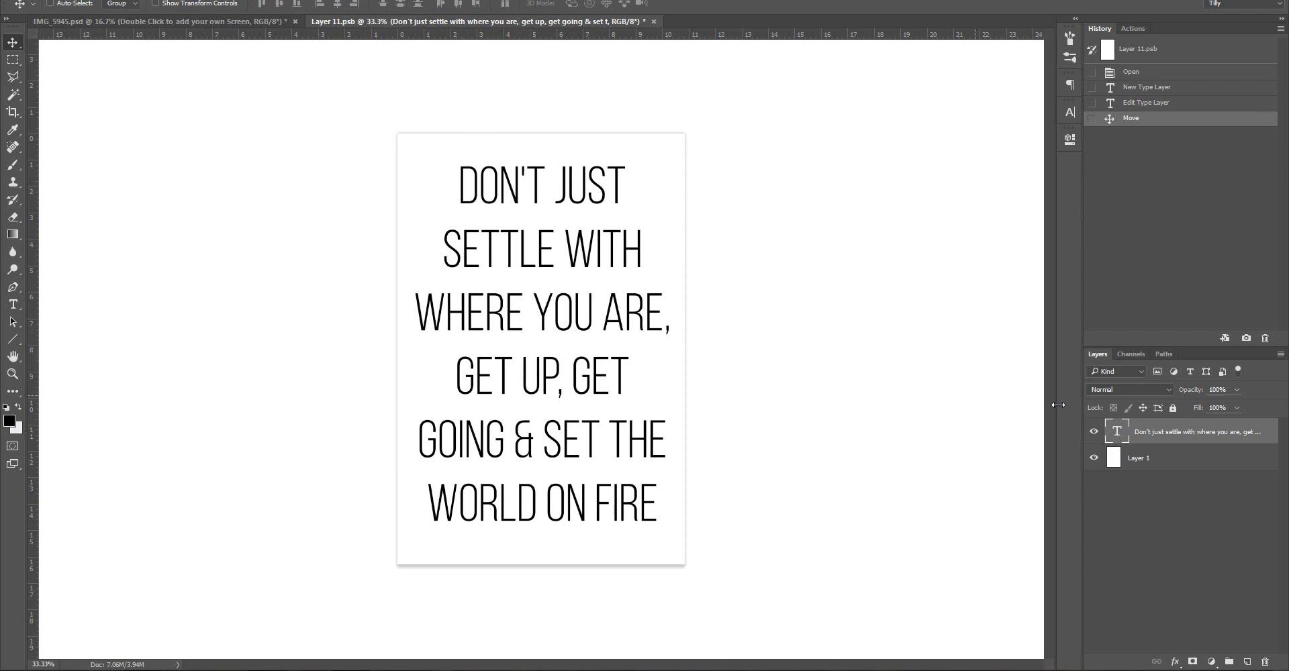
Save Layer 11.psb and view the updated quote on the tablet screen in IMG_5945.psd
left_click(248, 20)
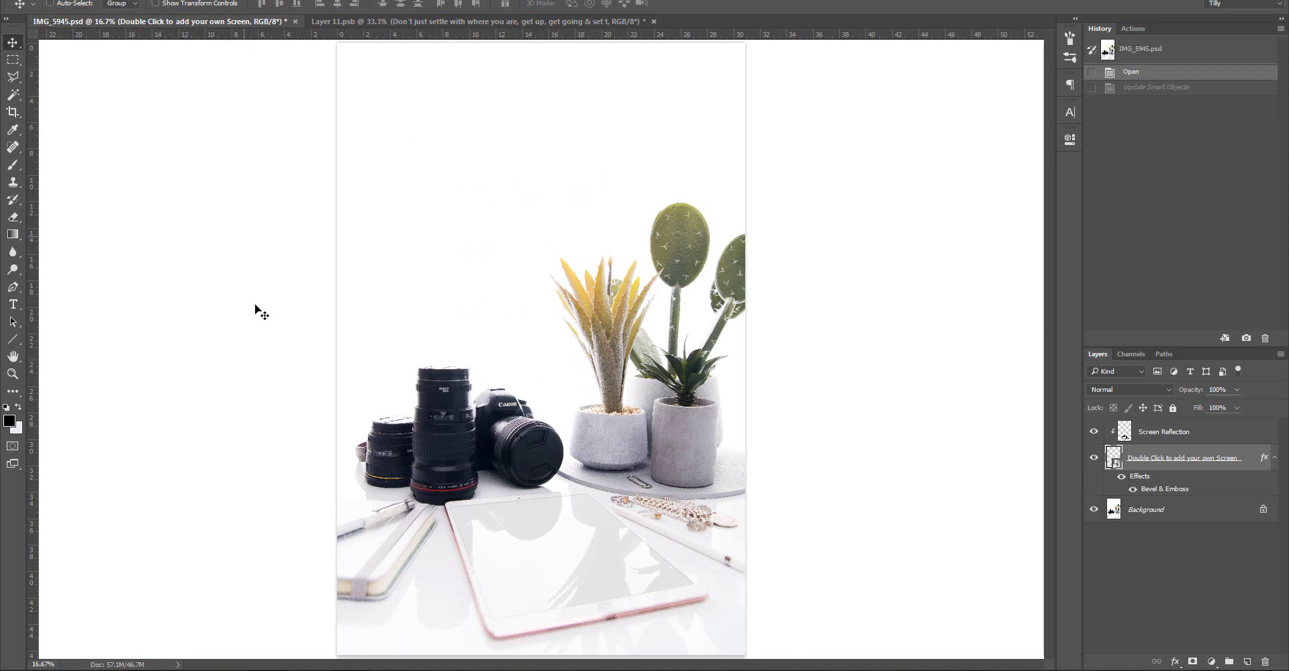
left_click(463, 21)
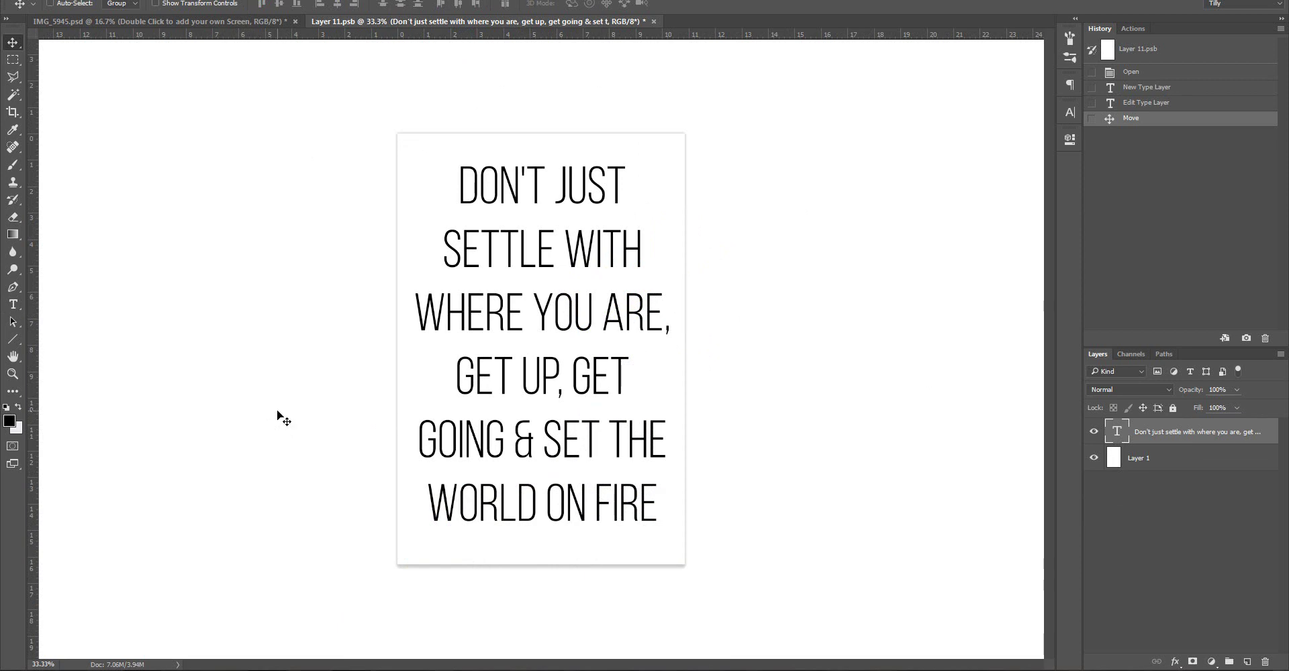
left_click(35, 0)
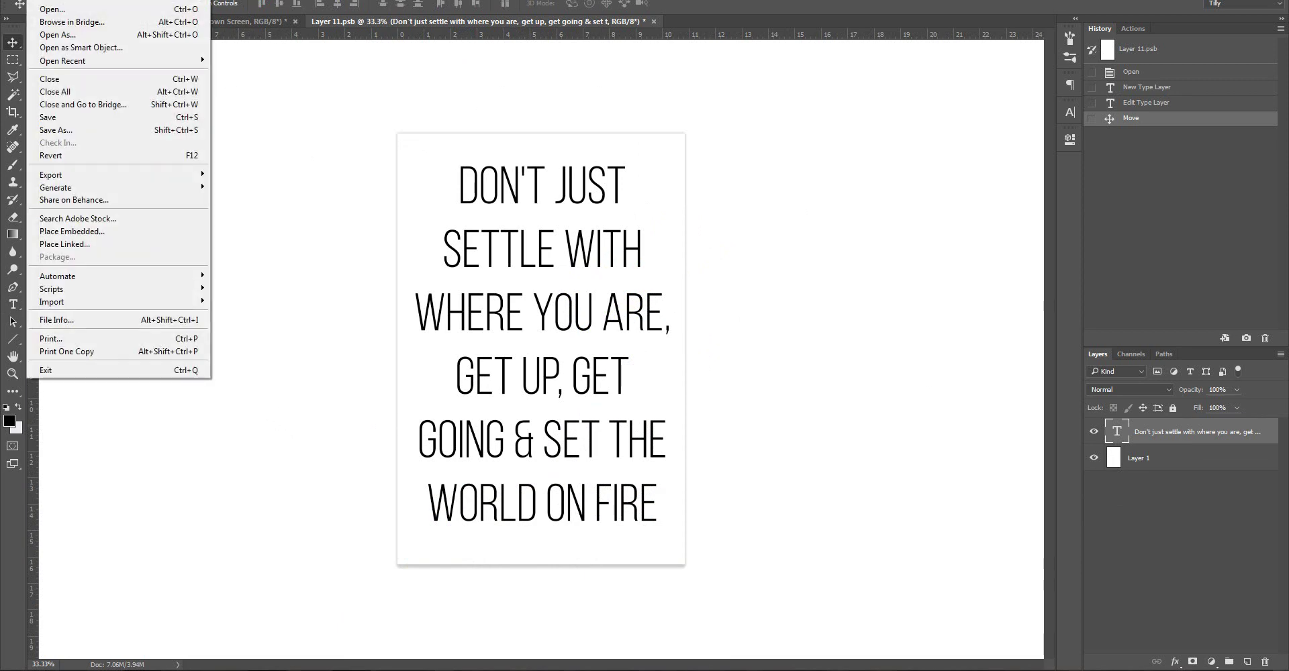
left_click(190, 128)
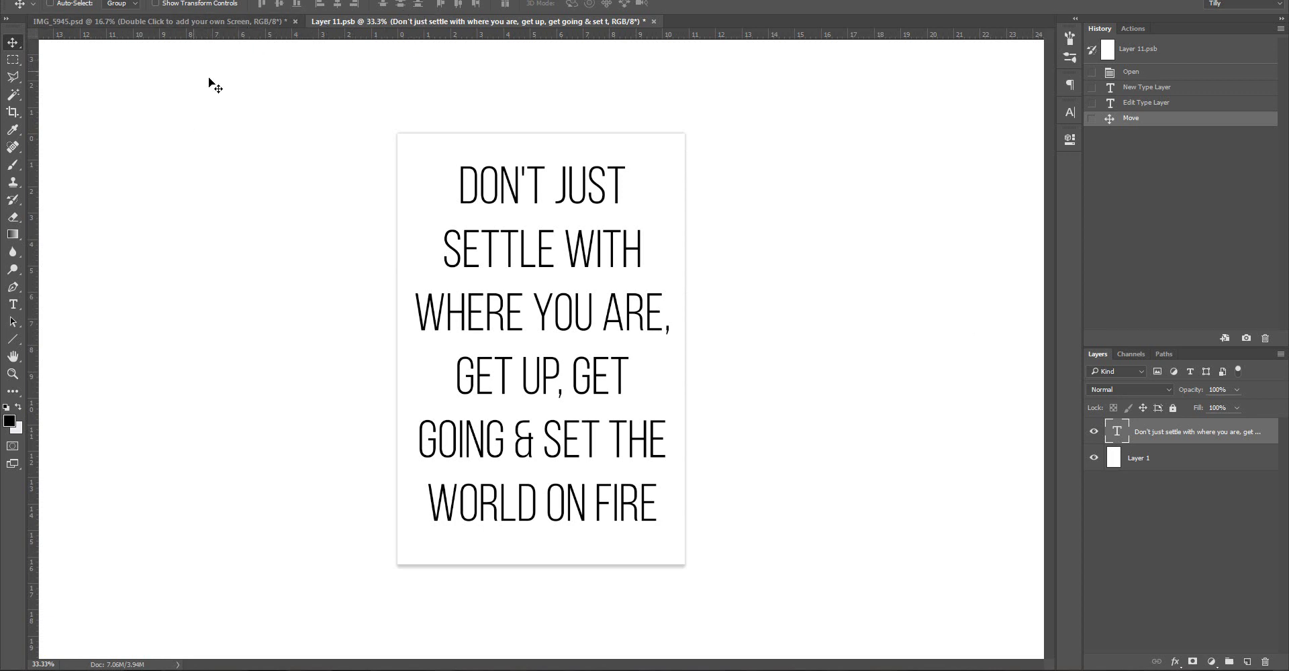
left_click(34, 0)
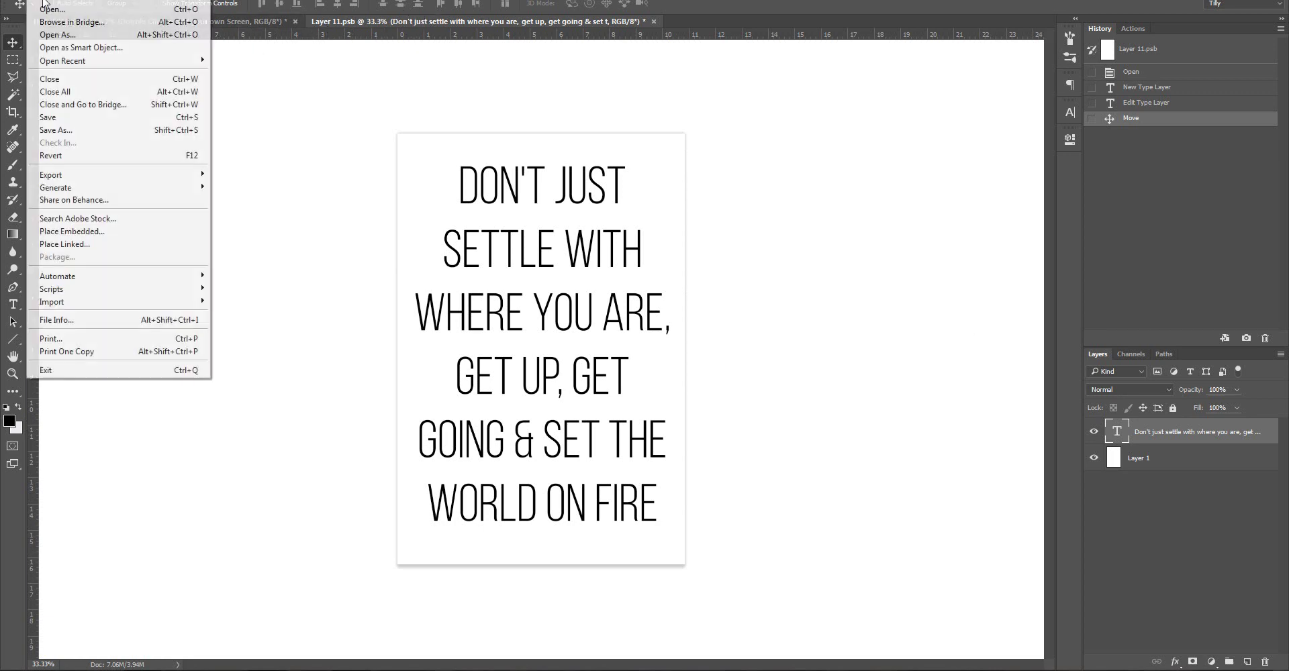
left_click(54, 120)
left_click(207, 21)
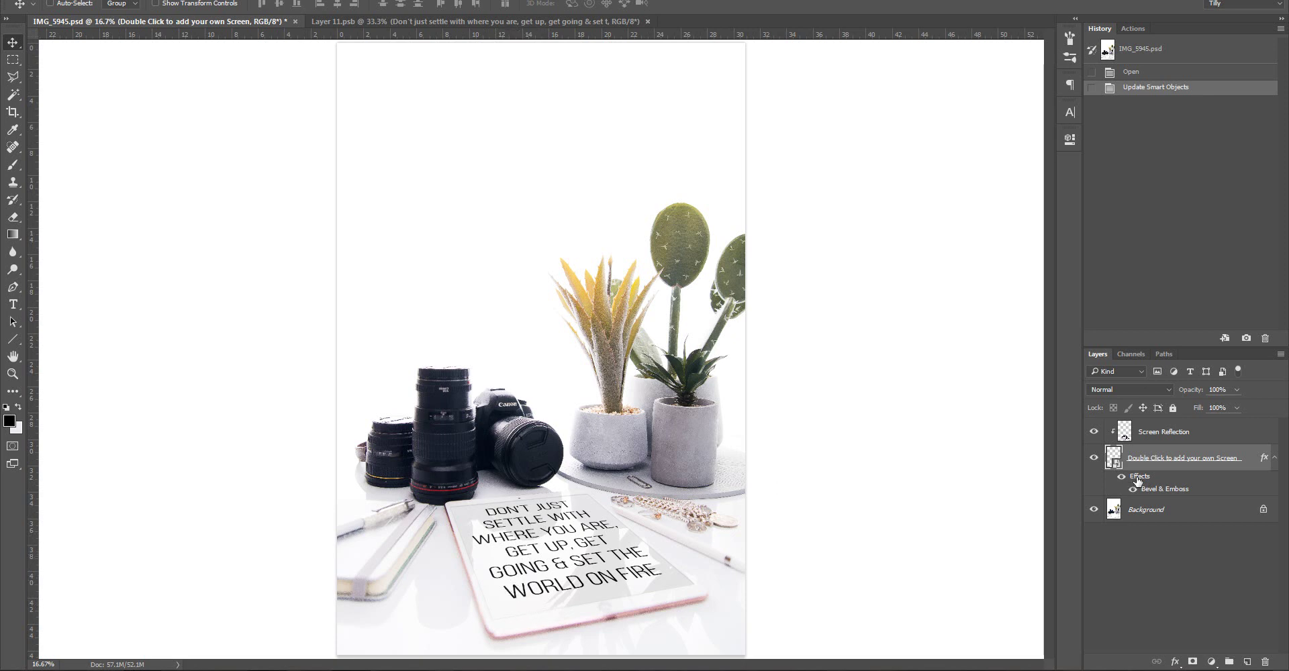
Compare the tablet with the Screen Reflection layer hidden, then set its opacity to 19%
left_click(1094, 430)
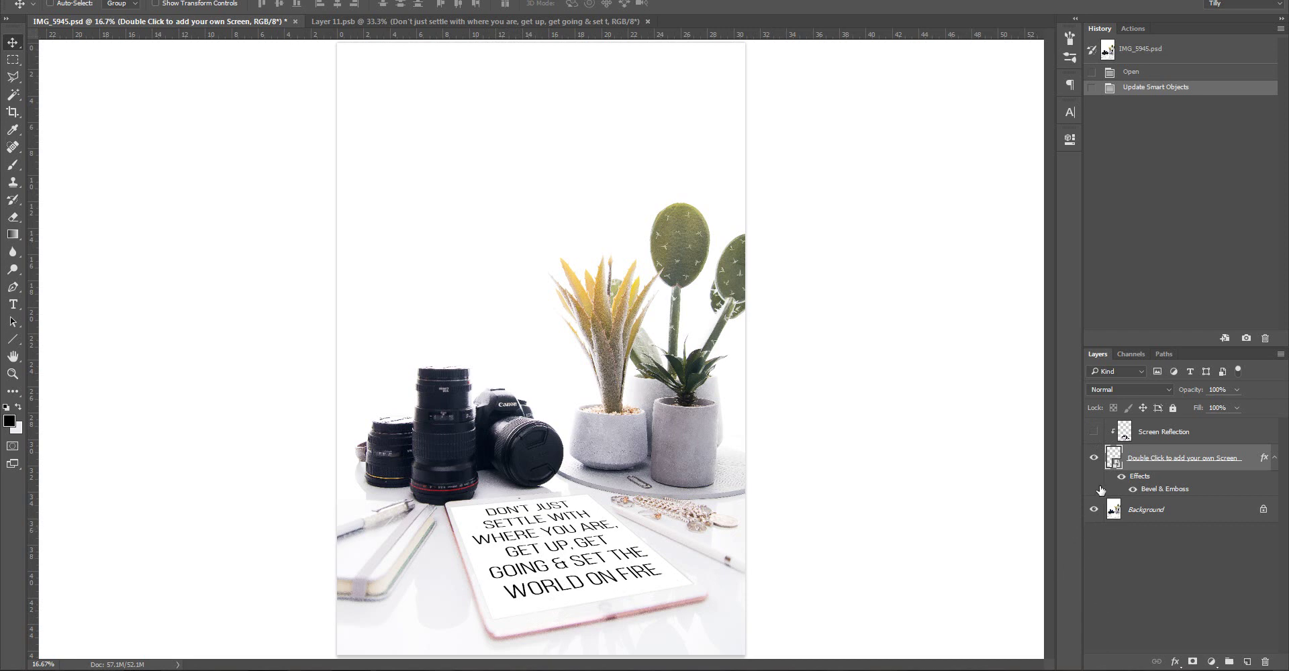
left_click(1093, 433)
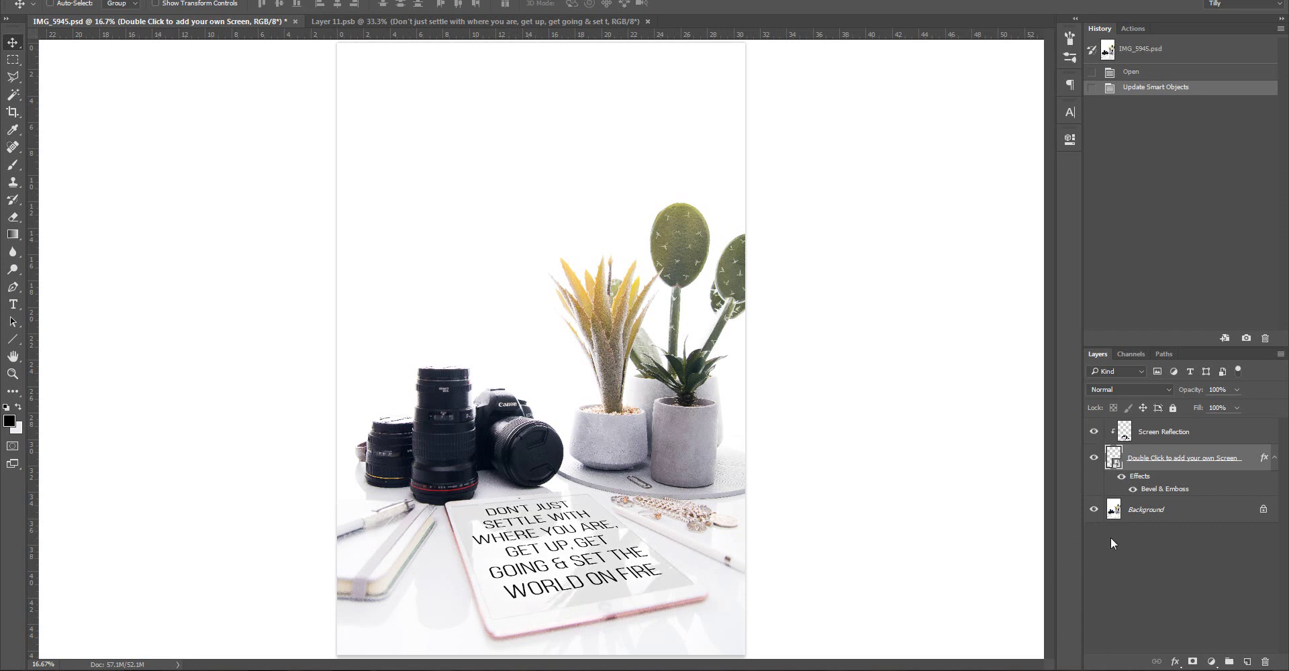
left_click(1140, 435)
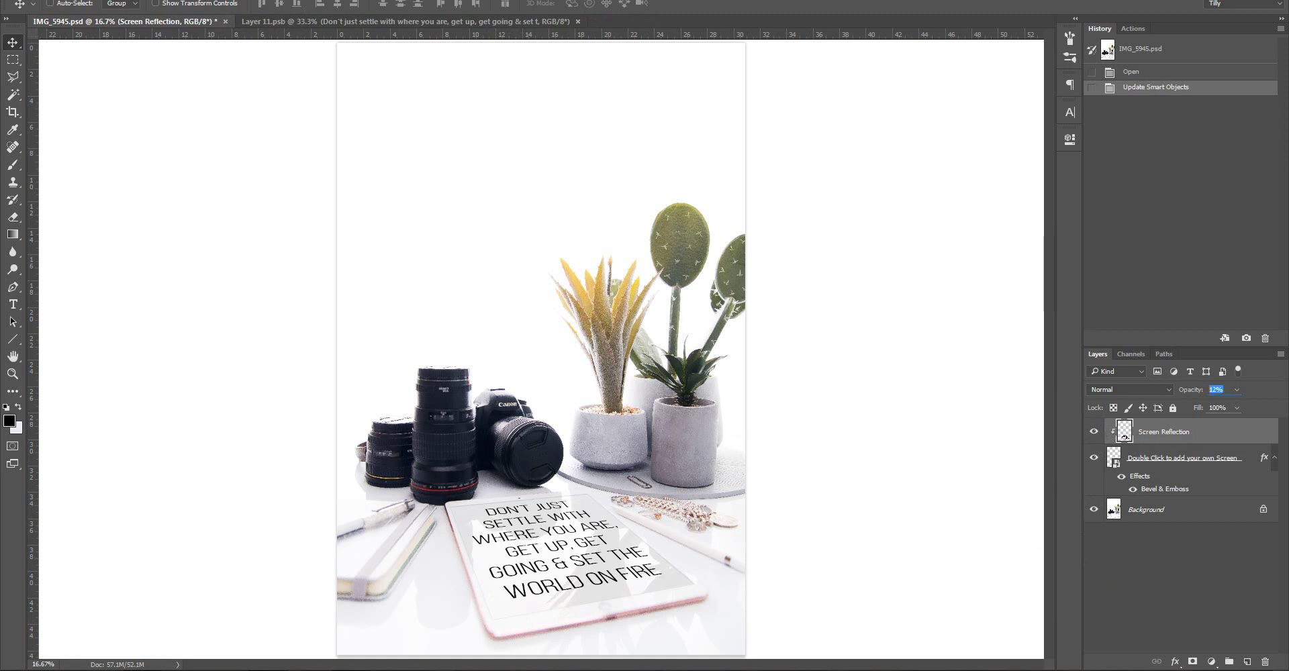
type("10")
mouse_move(1187, 391)
left_mouse_down()
mouse_move(1230, 389)
mouse_move(1195, 395)
left_mouse_up()
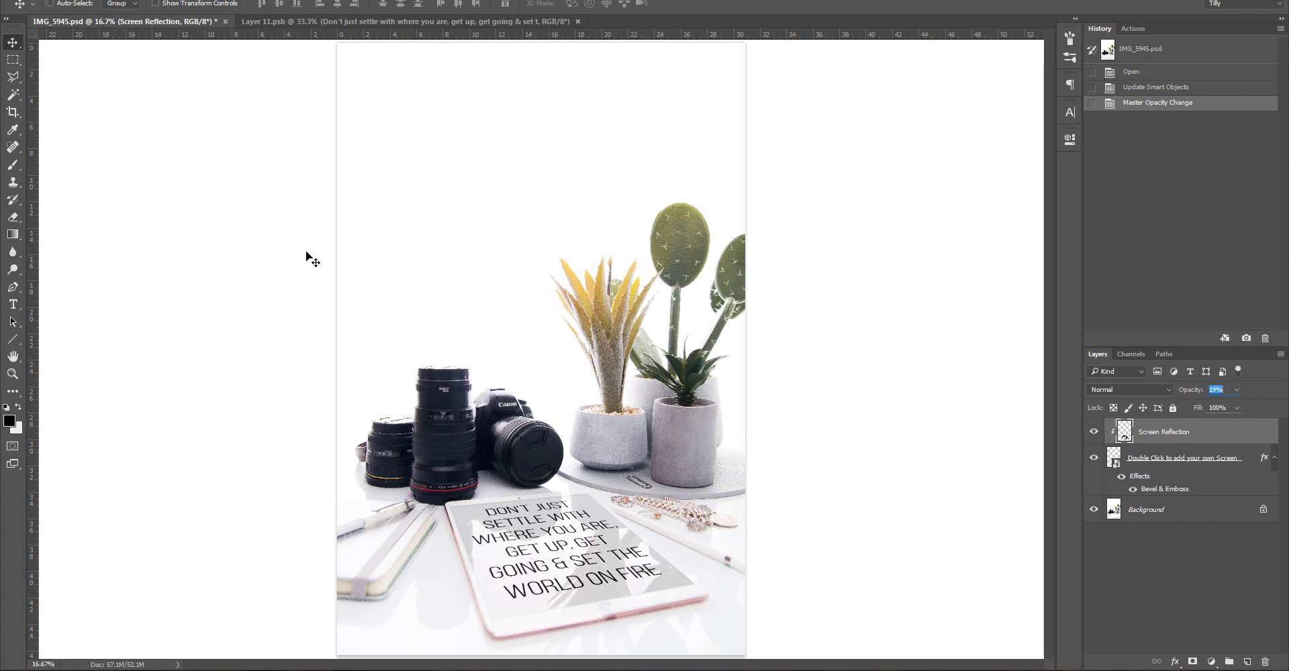
Crop IMG_5945.psd to a 1:1 square framing the cameras, plants and tablet
key("c")
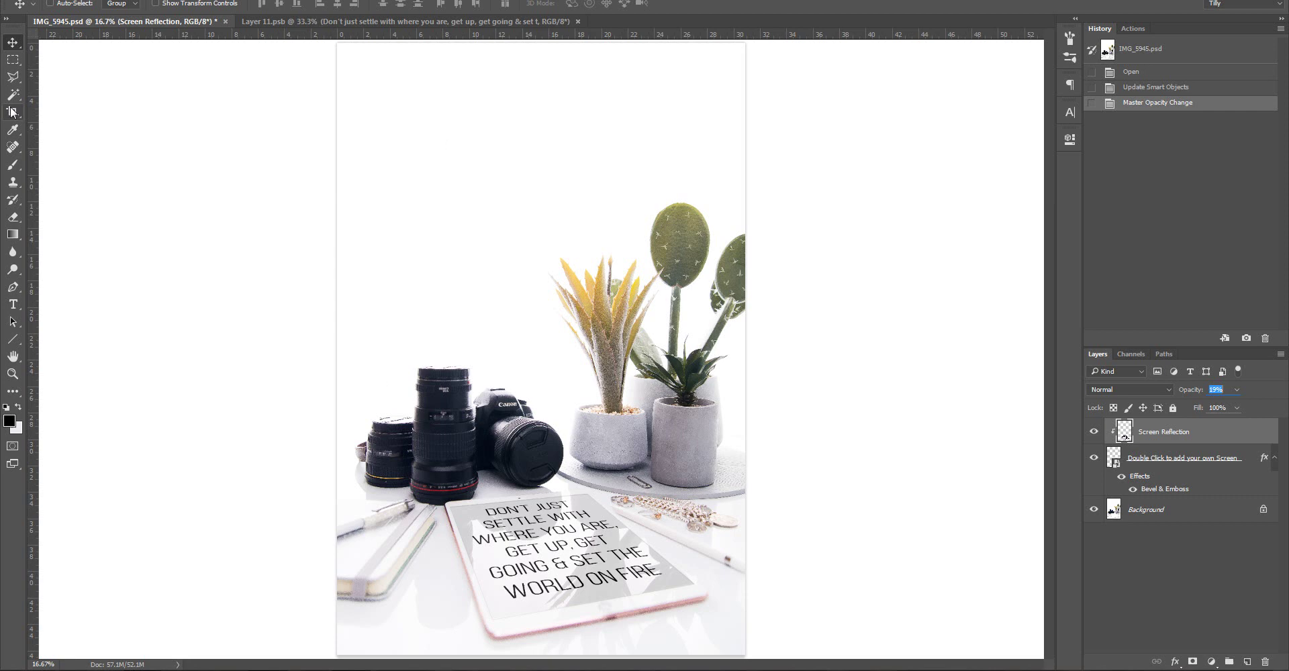
left_click_drag(322, 161, 833, 644)
left_click_drag(662, 358, 662, 391)
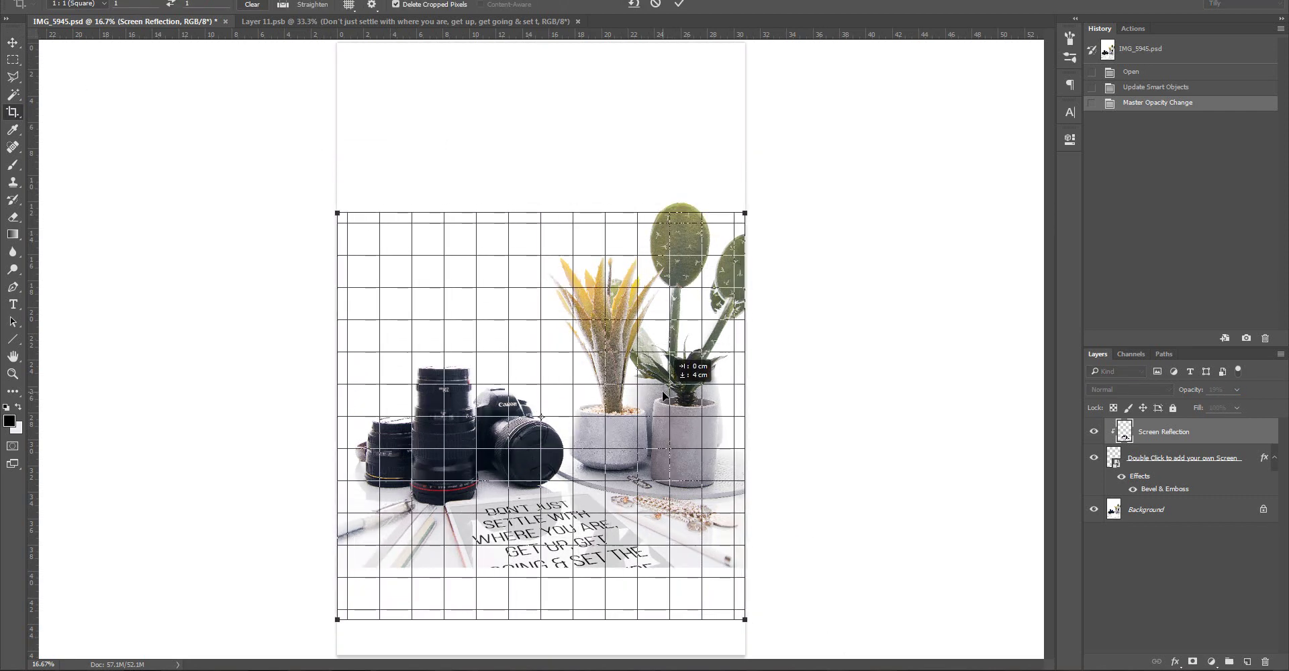
left_click_drag(654, 349, 655, 340)
key("Return")
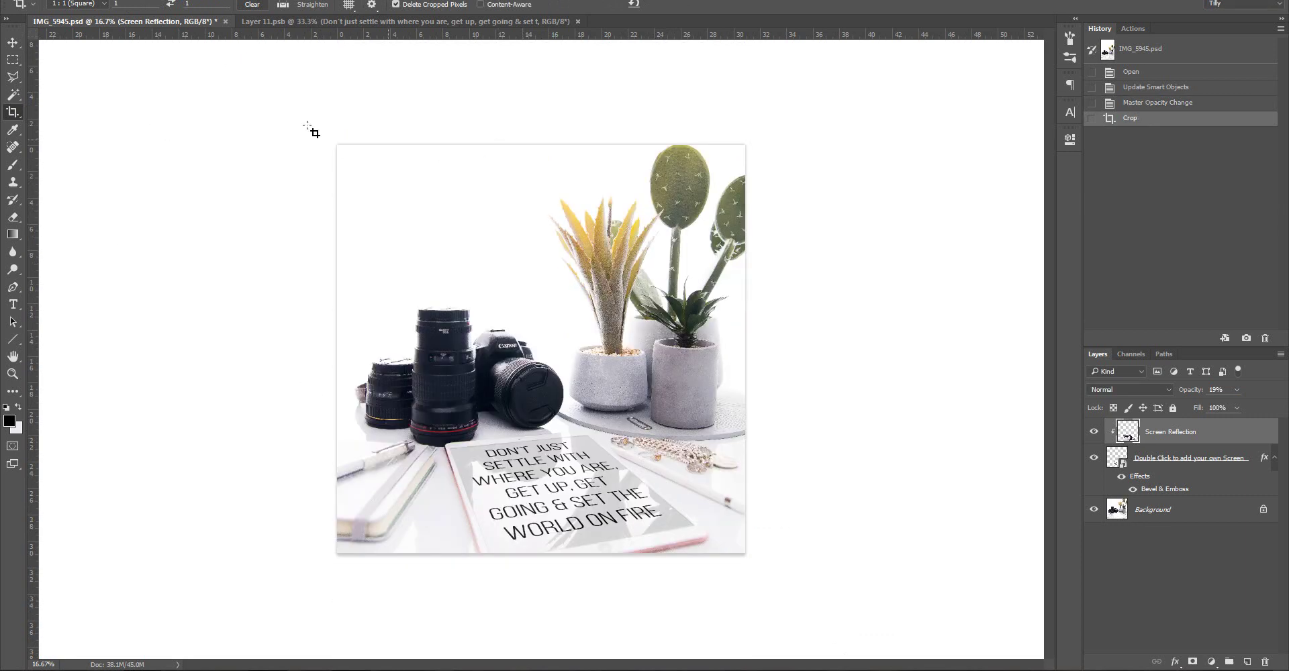